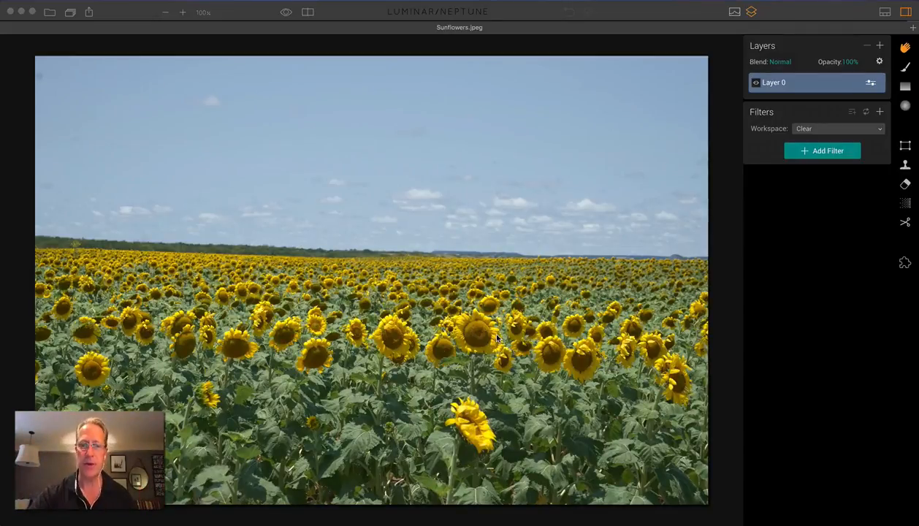
# - Add a Top & Bottom Lighting filter to the sunflower photo and set its Bottom value to -60
pyautogui.click(825, 151)
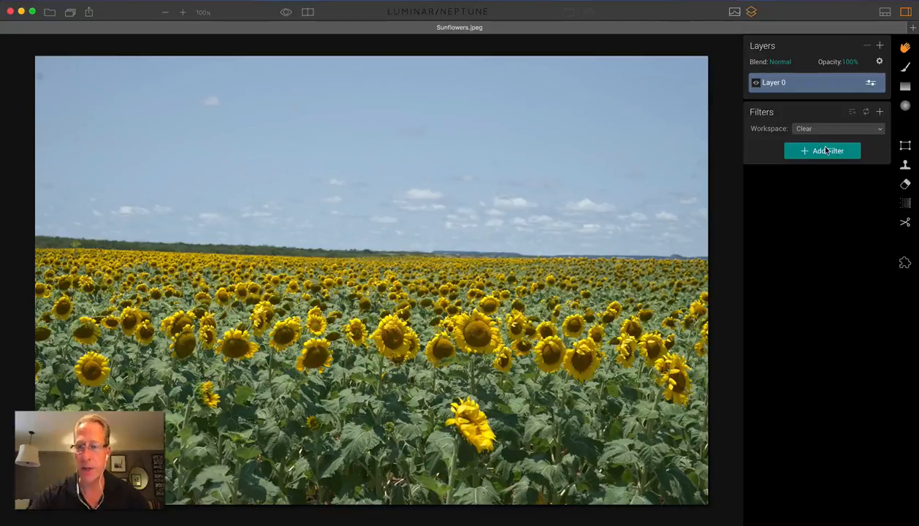
pyautogui.click(826, 150)
pyautogui.scroll(-5, 657, 267)
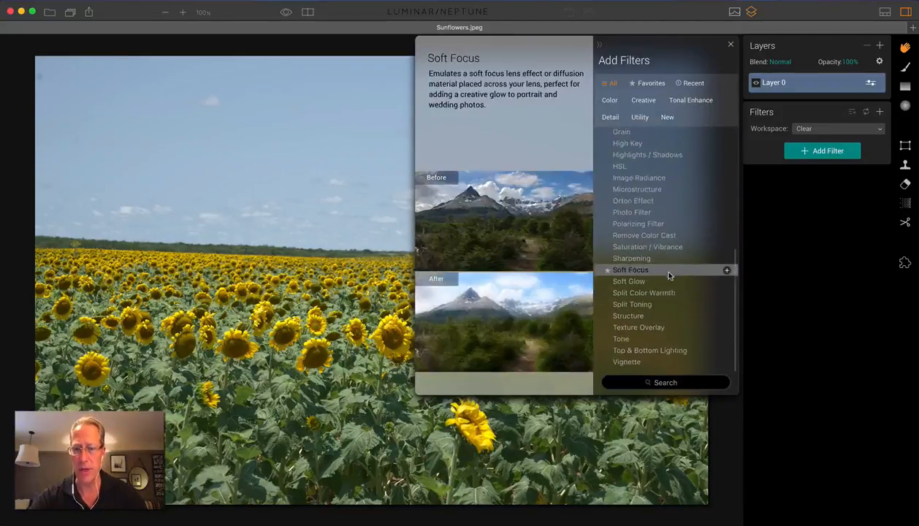
pyautogui.click(661, 354)
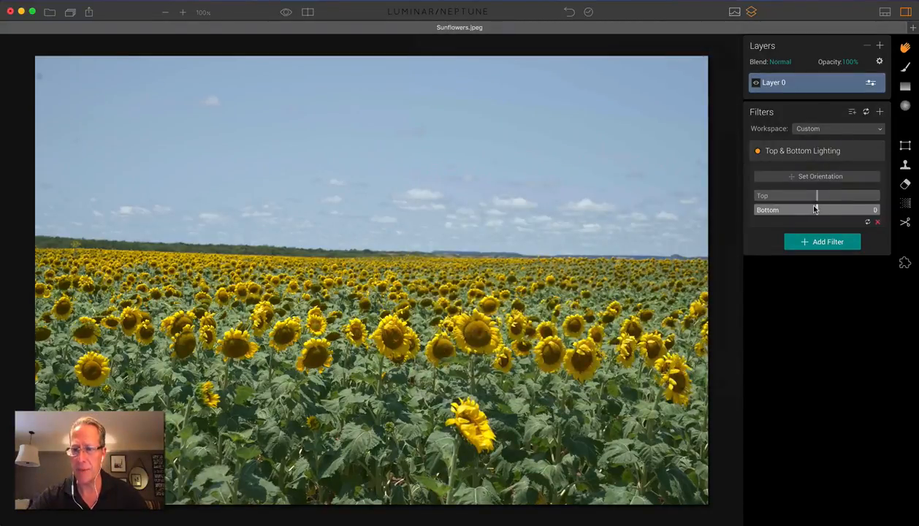
pyautogui.moveTo(814, 210); pyautogui.dragTo(777, 209)
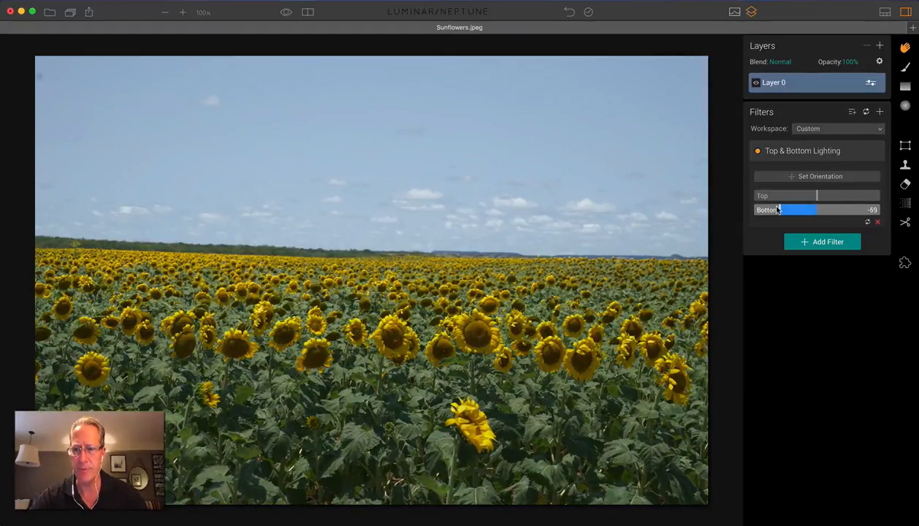
# - Add sunset-sky-8.jpg from the Clouds and skies folder as a new image layer
pyautogui.click(879, 45)
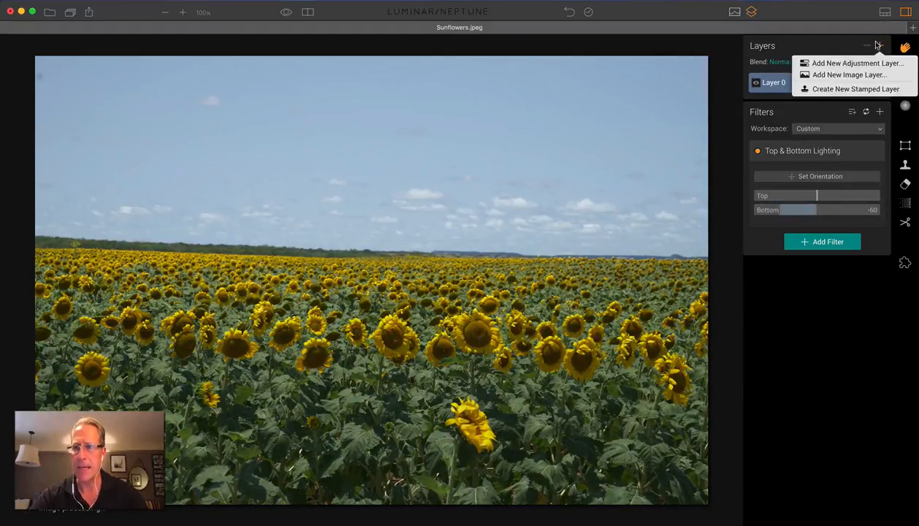
pyautogui.click(853, 73)
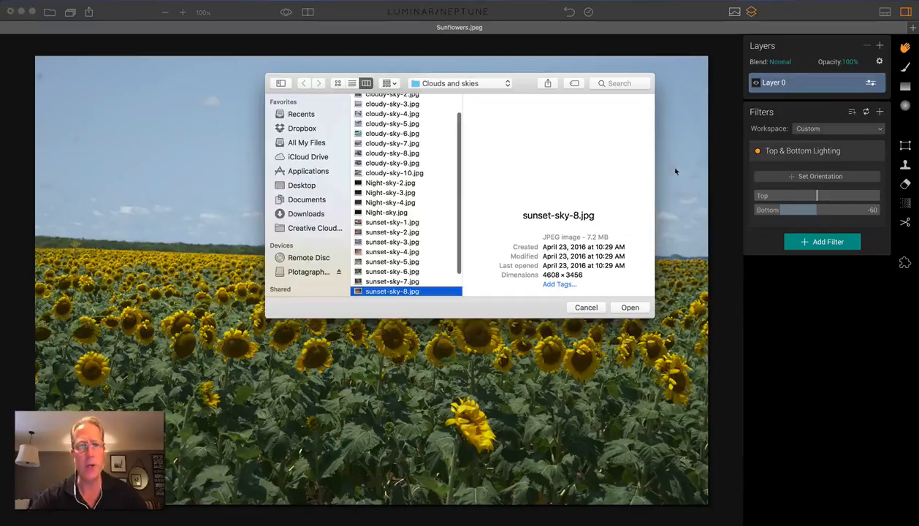
pyautogui.click(628, 308)
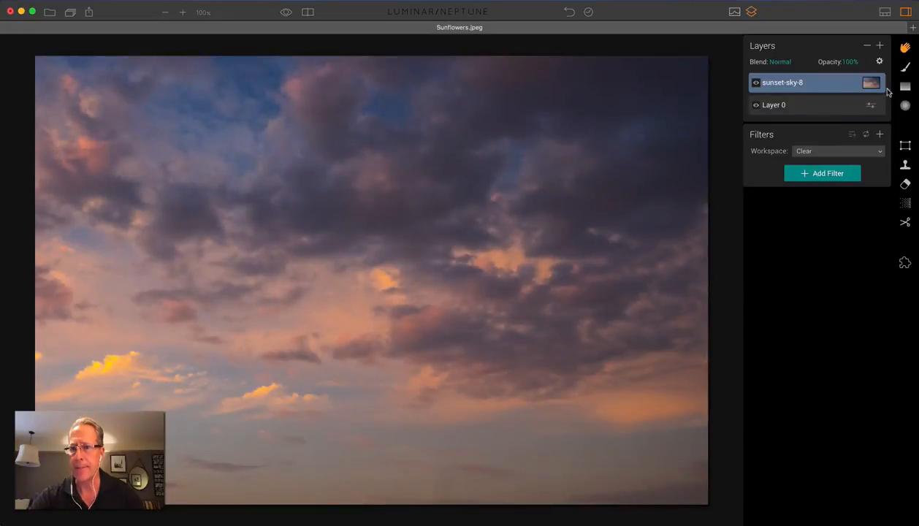
# - Apply a gradient mask to the sunset-sky-8 layer so the sunset sky fades out around the horizon above the sunflowers
pyautogui.click(905, 86)
pyautogui.moveTo(382, 89); pyautogui.dragTo(383, 272)
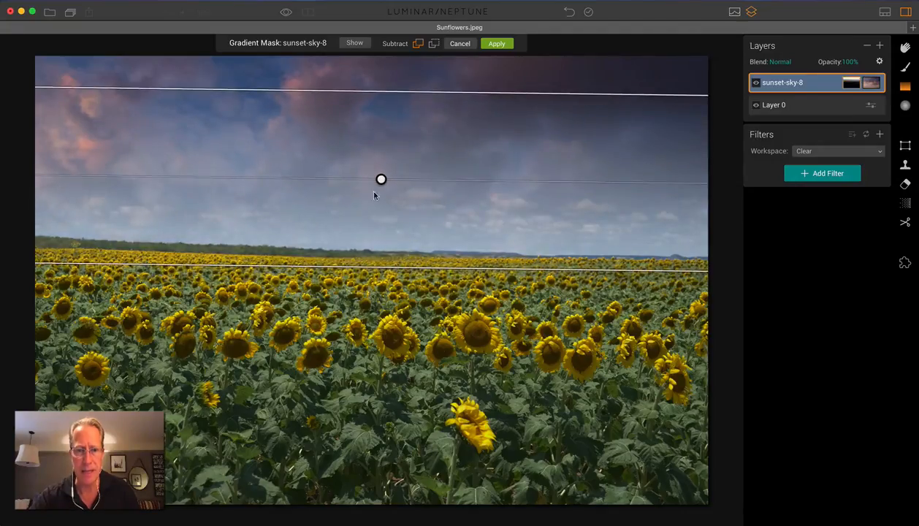
pyautogui.moveTo(380, 181); pyautogui.dragTo(381, 202)
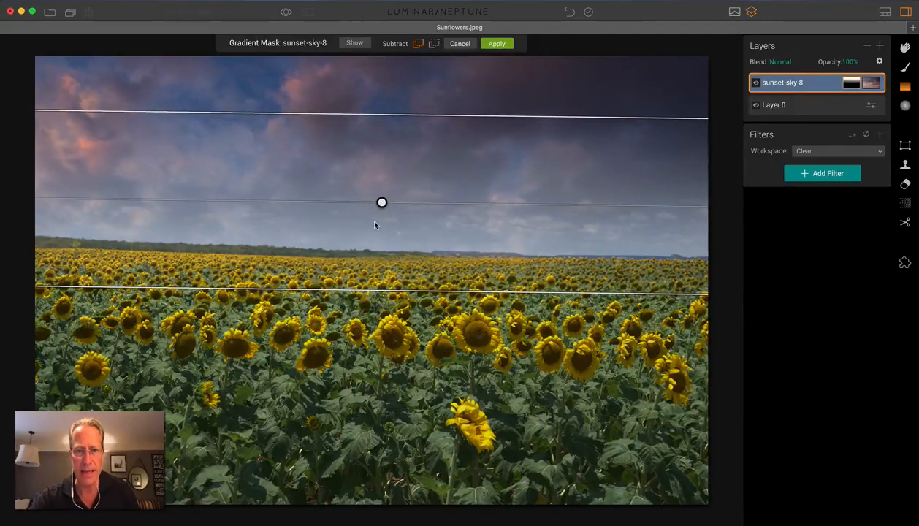
pyautogui.click(495, 44)
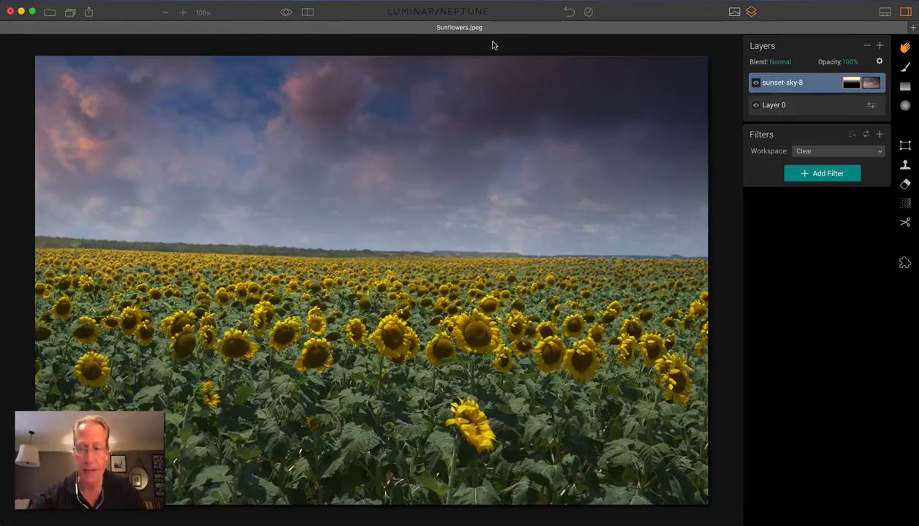
# - Add a new adjustment layer above the sunset-sky-8 layer without choosing a filter
pyautogui.click(879, 47)
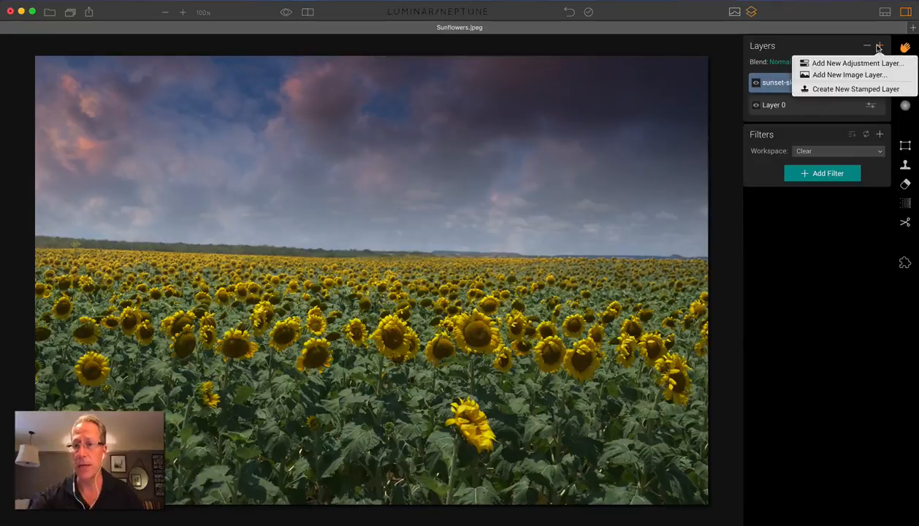
pyautogui.click(864, 63)
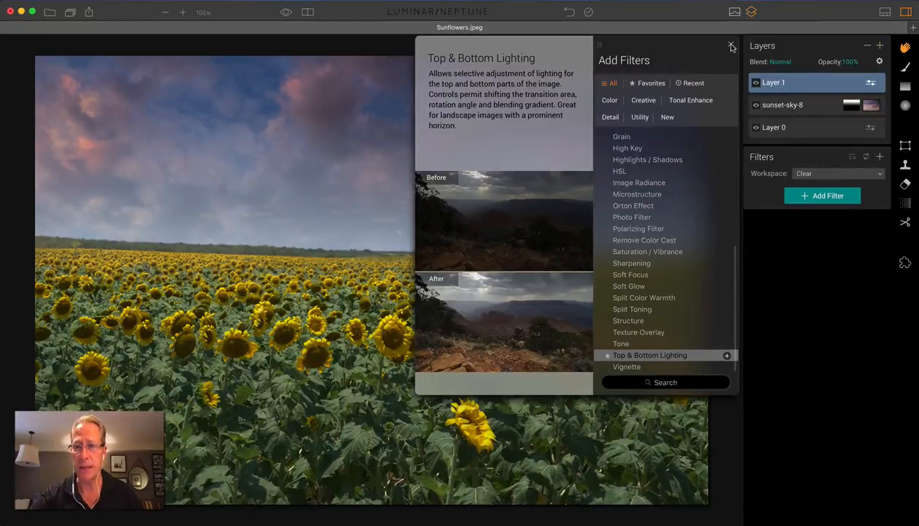
pyautogui.click(719, 44)
# - Show the presets and apply the Rain of Fire preset to Layer 1
pyautogui.click(884, 12)
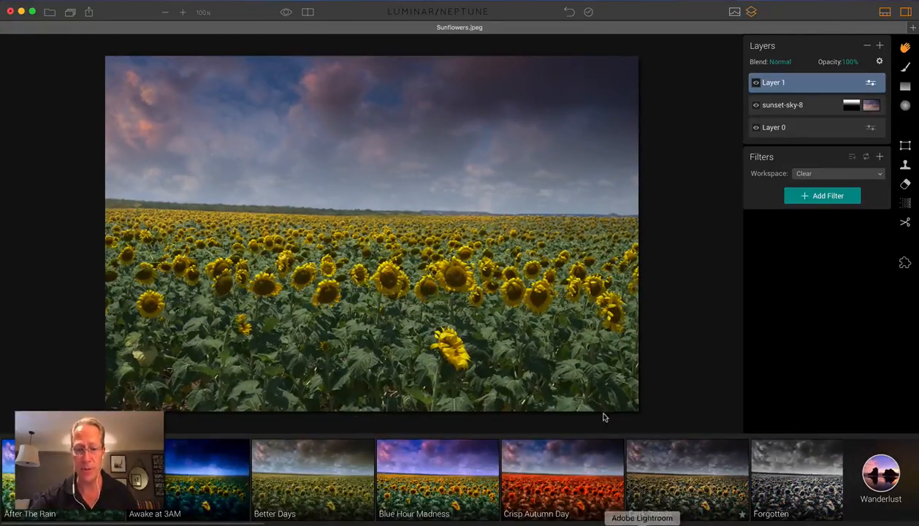
pyautogui.hscroll(5, 551, 457)
pyautogui.hscroll(10, 560, 464)
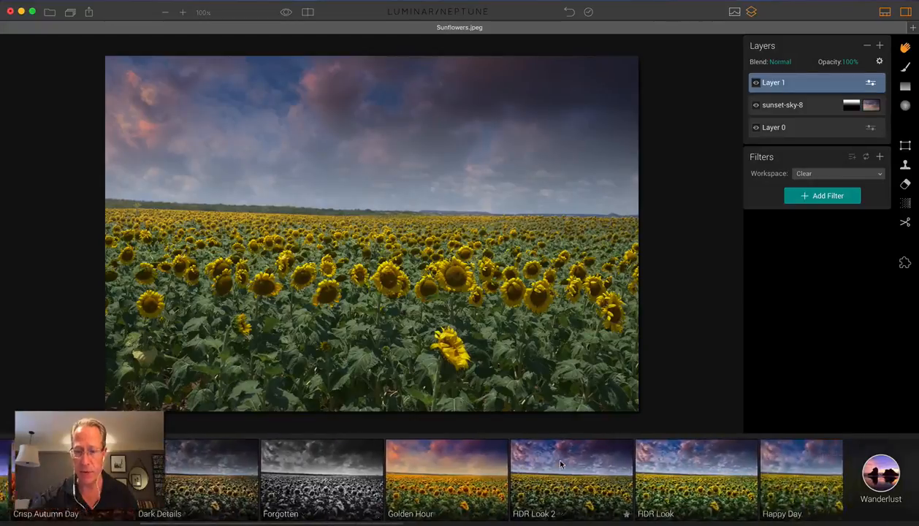
pyautogui.hscroll(10, 561, 463)
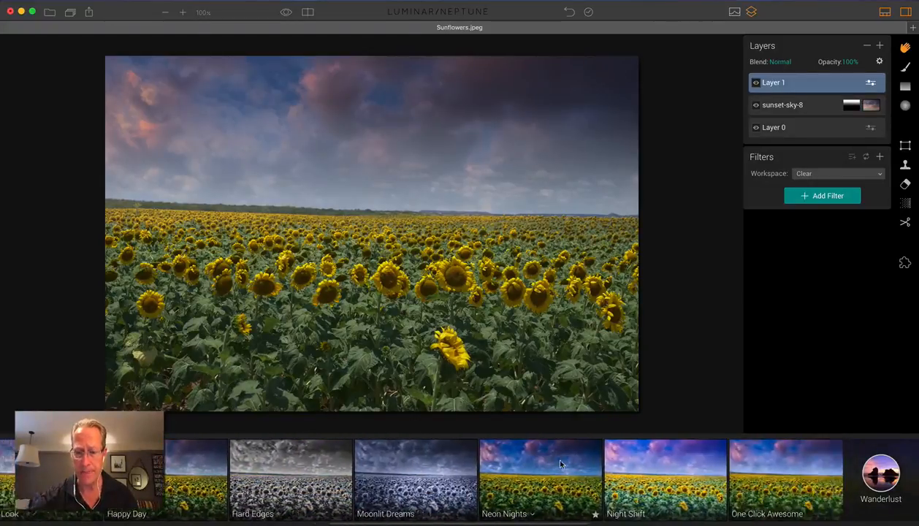
pyautogui.click(522, 468)
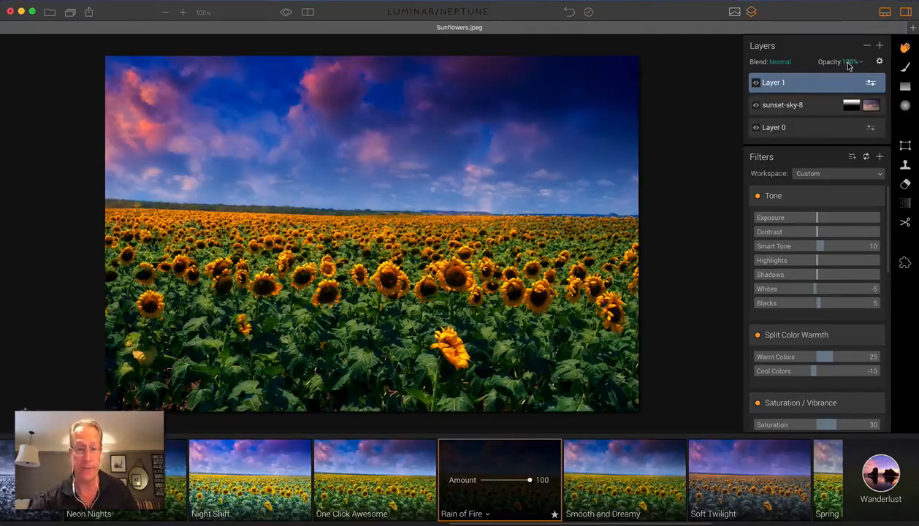
# - Set the opacity of Layer 1 to 50%
pyautogui.click(848, 66)
pyautogui.click(869, 74)
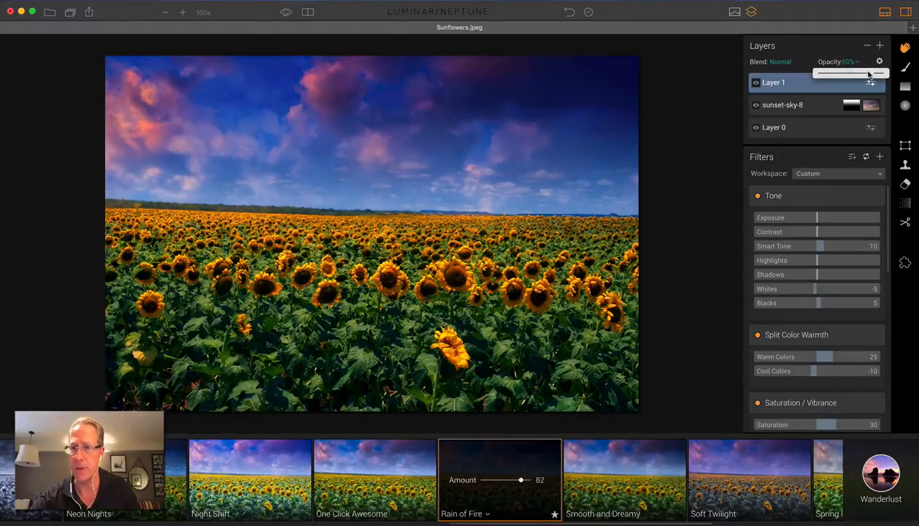
pyautogui.moveTo(869, 74); pyautogui.dragTo(848, 74)
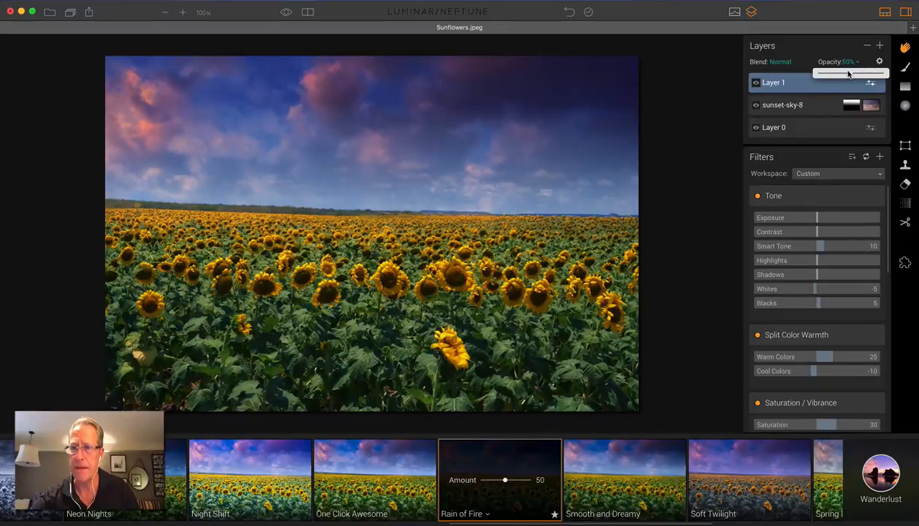
# - Add another adjustment layer above Layer 1 without choosing a filter
pyautogui.click(879, 45)
pyautogui.click(835, 63)
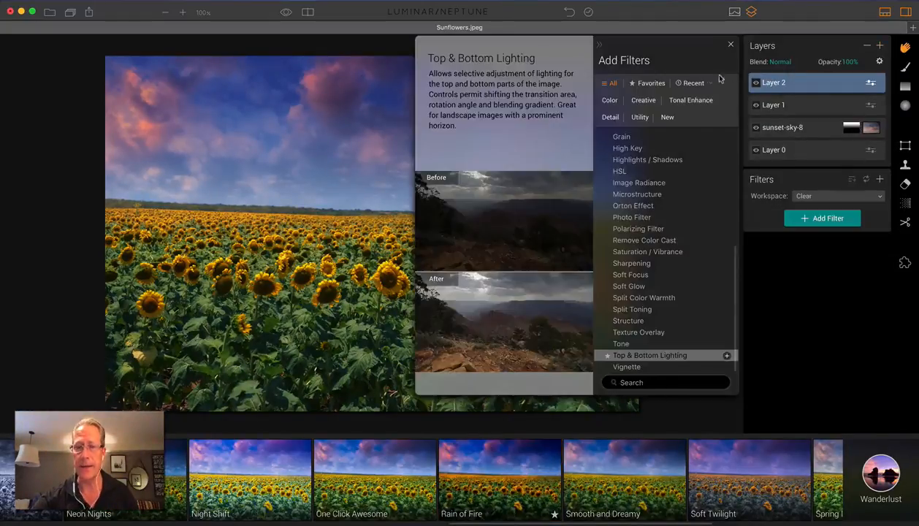
pyautogui.click(720, 43)
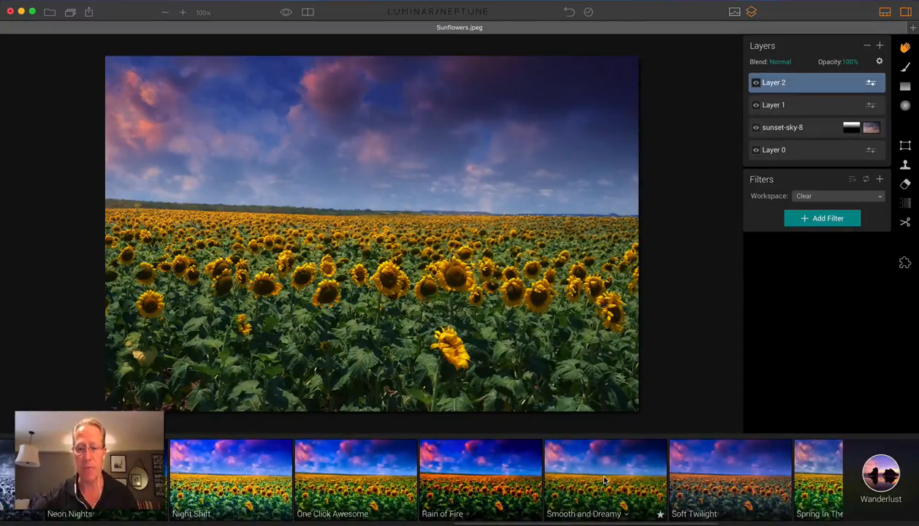
# - Apply the Smooth and Dreamy preset to Layer 2 and set the layer's opacity to 50%
pyautogui.click(596, 471)
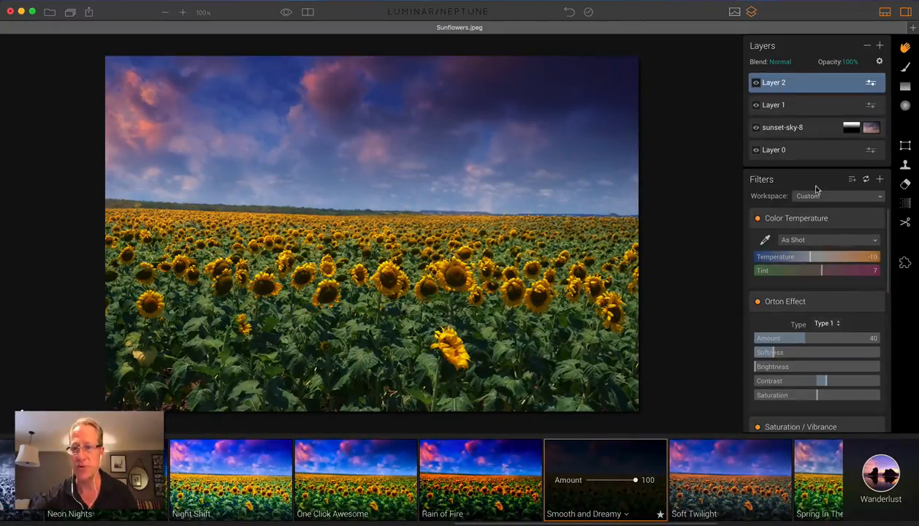
pyautogui.click(852, 65)
pyautogui.moveTo(857, 72); pyautogui.dragTo(845, 73)
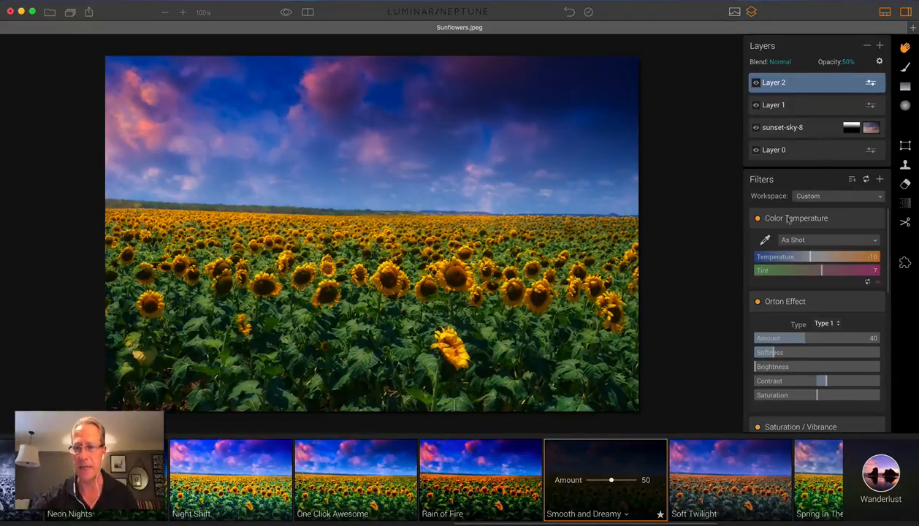
# - Hide the presets and set the Temperature of Layer 2's Color Temperature filter to 36
pyautogui.click(883, 13)
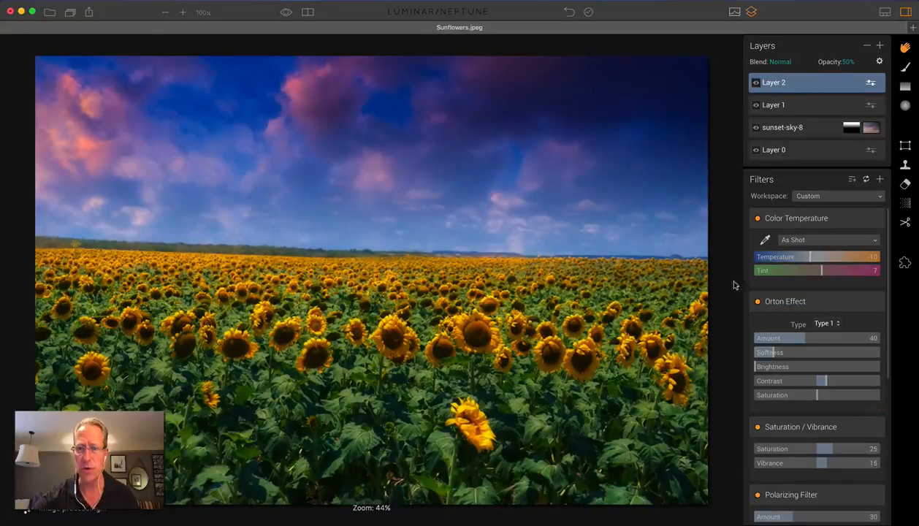
pyautogui.click(807, 257)
pyautogui.moveTo(807, 258); pyautogui.dragTo(837, 258)
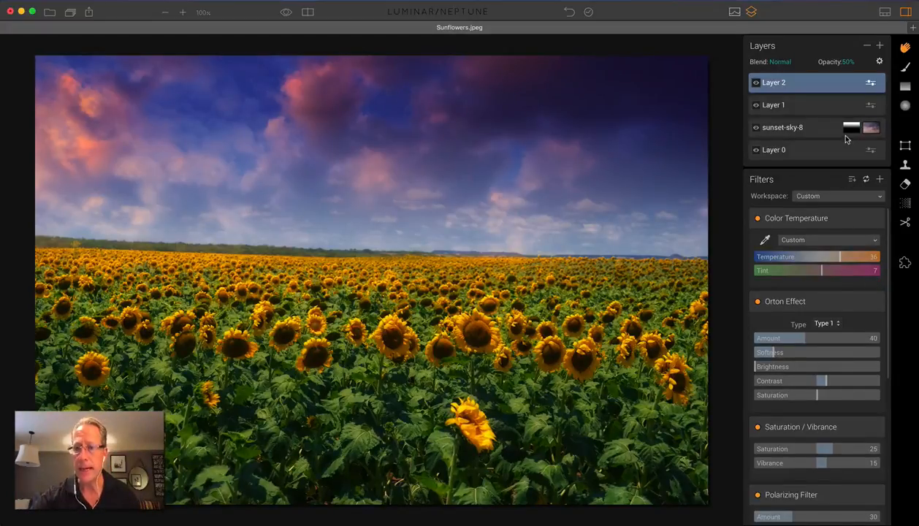
# - Add a new adjustment layer above Layer 2 and load the Light Control workspace for it
pyautogui.click(878, 45)
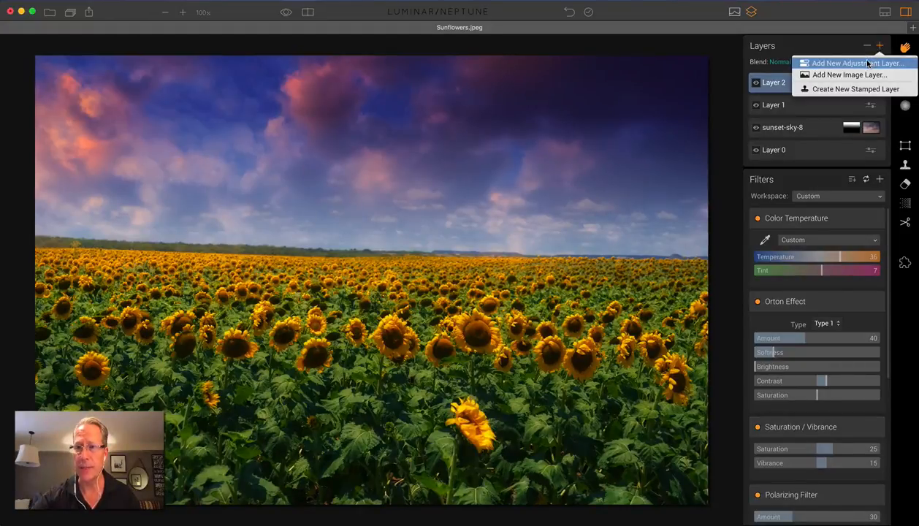
pyautogui.click(873, 61)
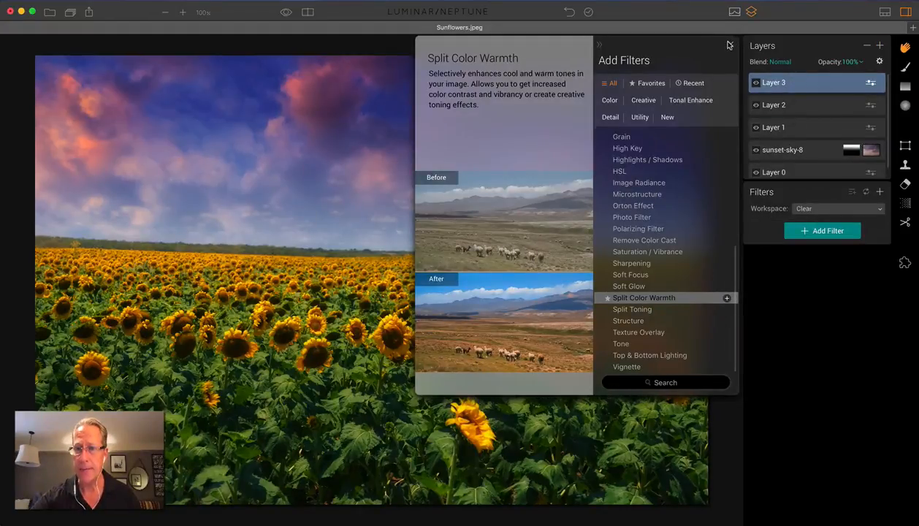
pyautogui.click(729, 45)
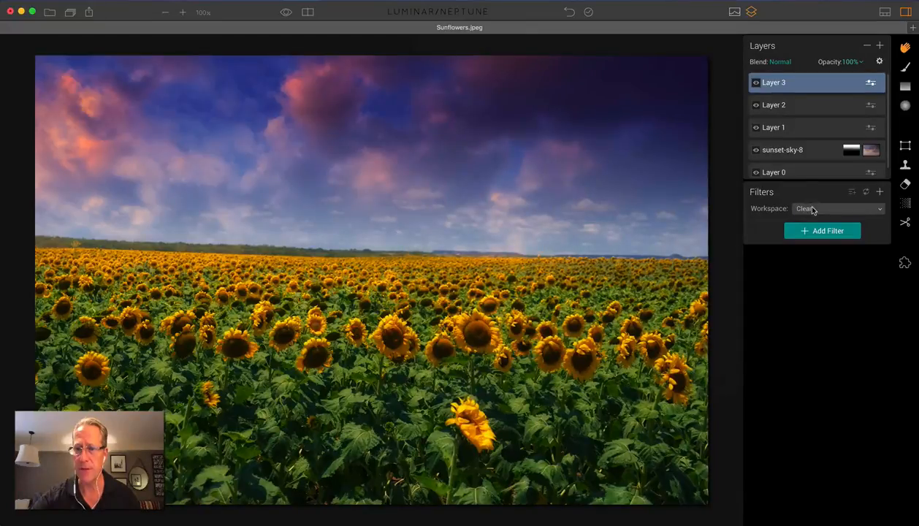
pyautogui.click(810, 210)
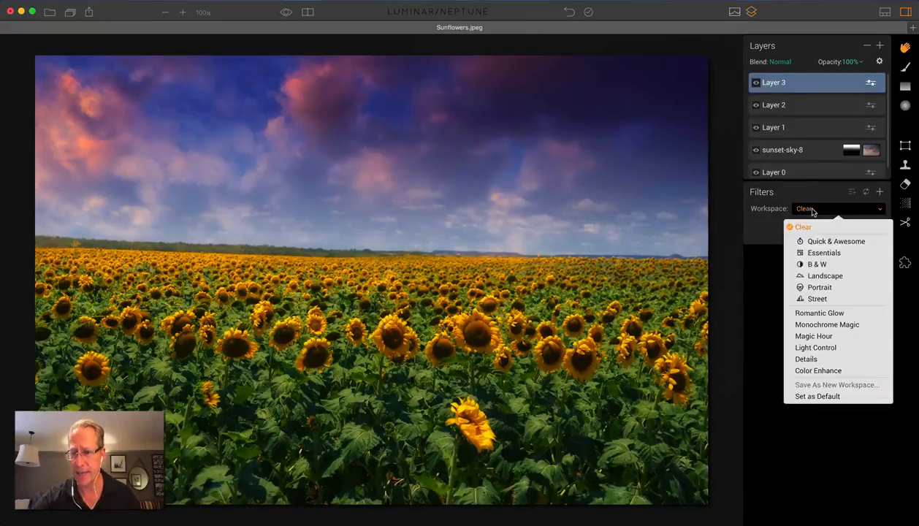
pyautogui.click(812, 348)
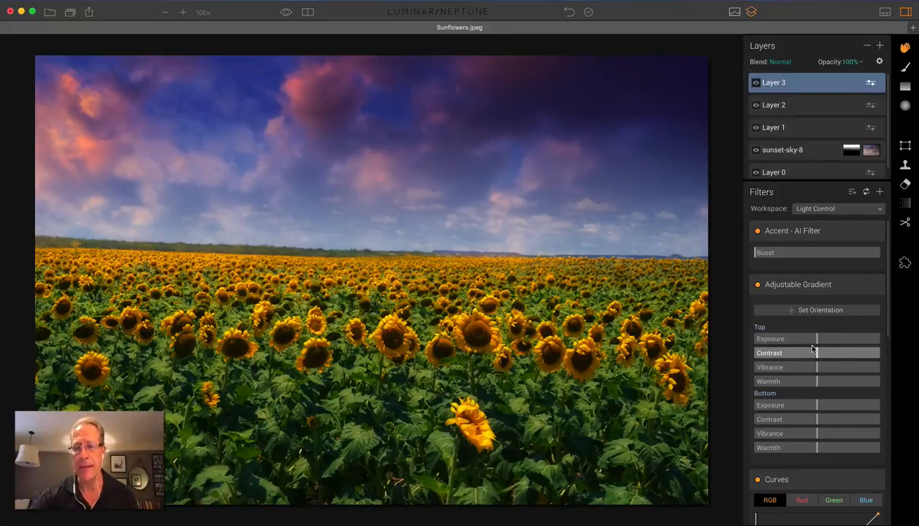
# - Set the Polarizing Filter amount of Layer 3 to 73
pyautogui.scroll(-5, 812, 348)
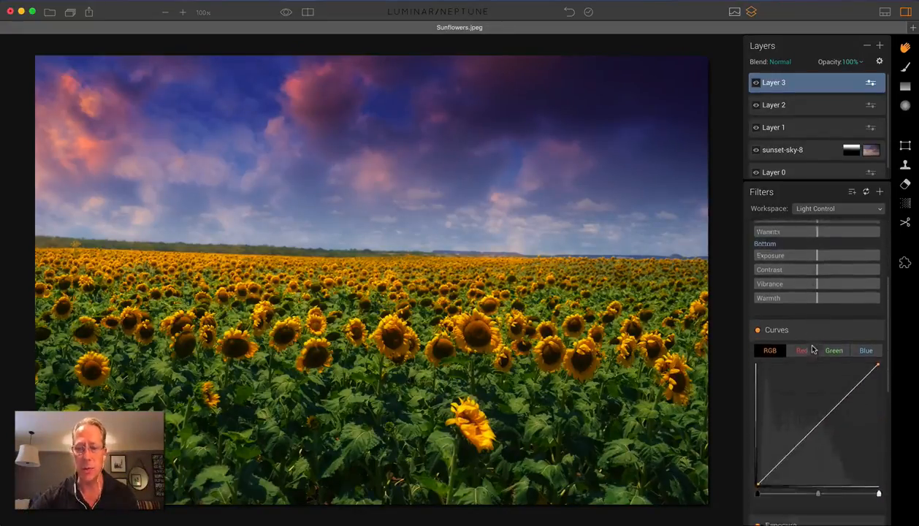
pyautogui.scroll(-5, 812, 348)
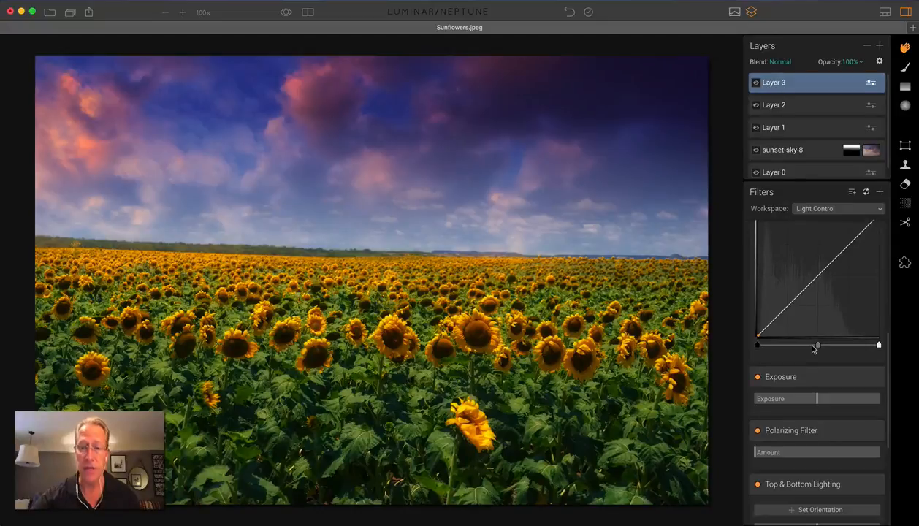
pyautogui.scroll(-3, 812, 348)
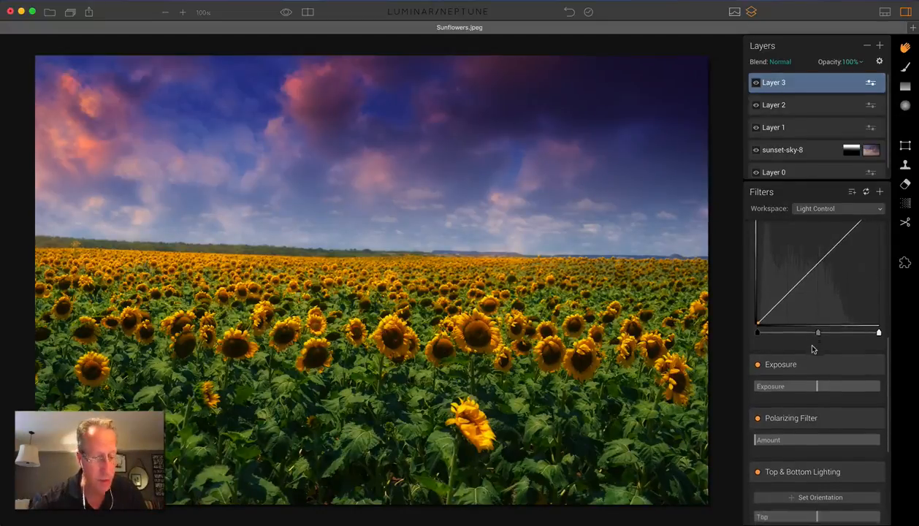
pyautogui.scroll(-4, 812, 348)
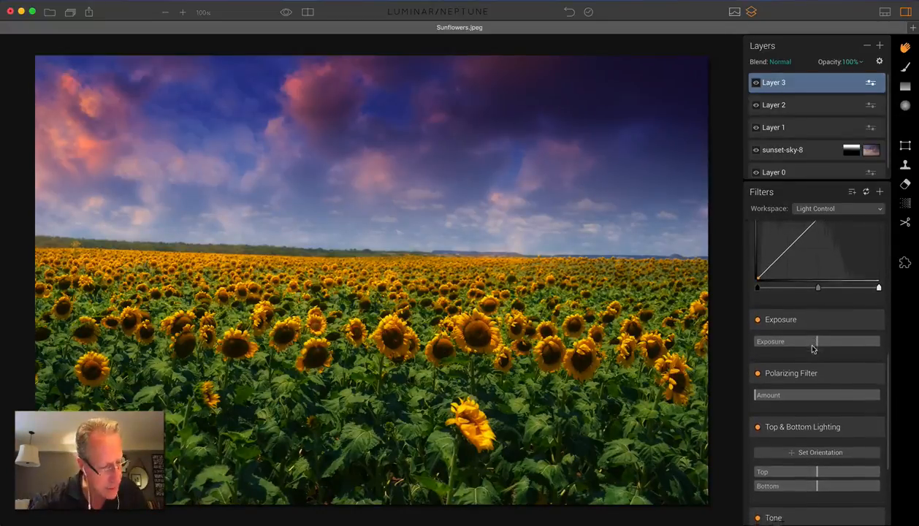
pyautogui.click(763, 359)
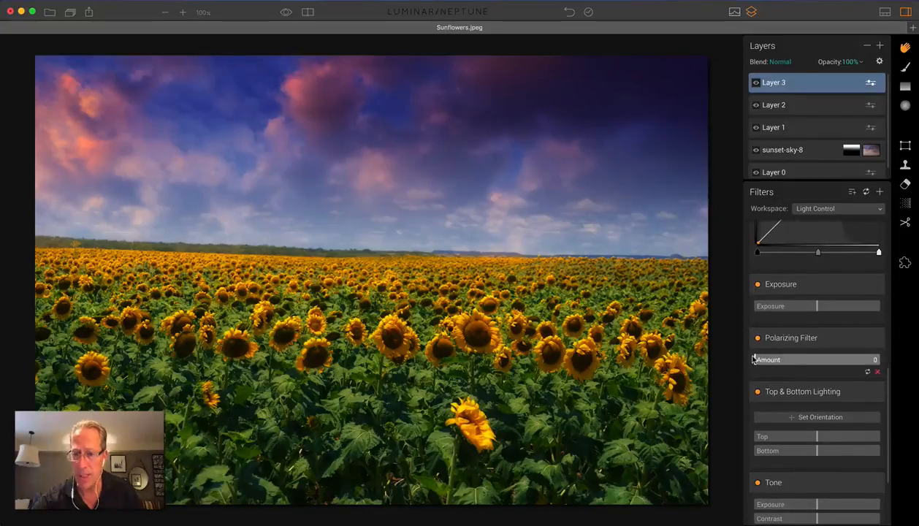
pyautogui.moveTo(763, 359); pyautogui.dragTo(845, 360)
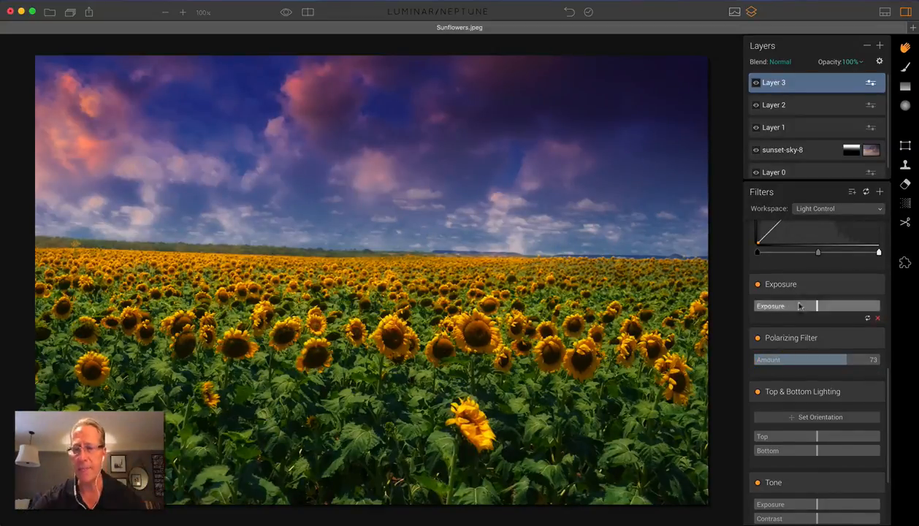
# - On Layer 3, set the Polarizing Filter amount to 11, the Bottom lighting to -46 and the Smart Tone to -38
pyautogui.moveTo(845, 359); pyautogui.dragTo(765, 350)
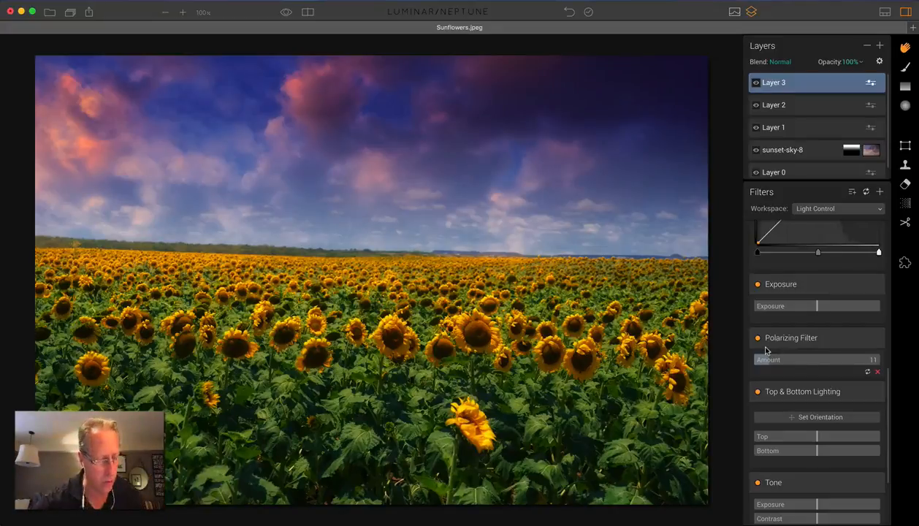
pyautogui.scroll(-5, 783, 388)
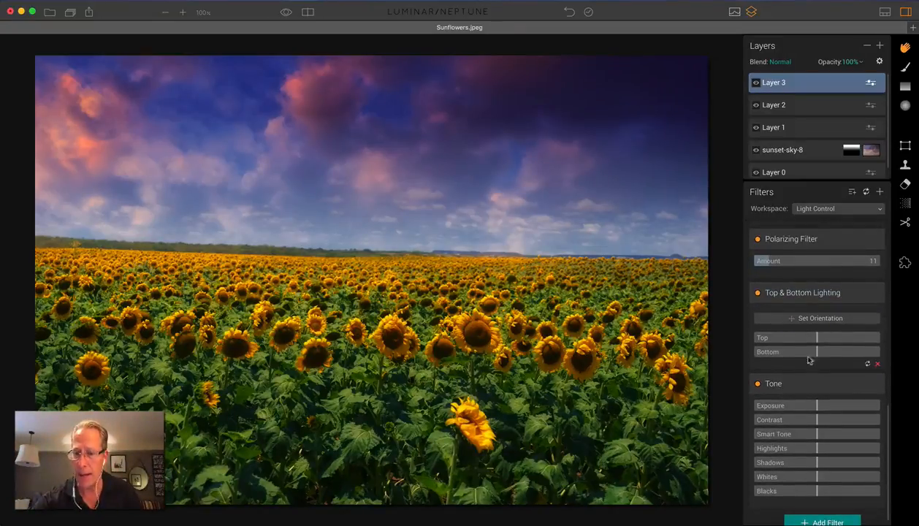
pyautogui.moveTo(806, 352); pyautogui.dragTo(785, 351)
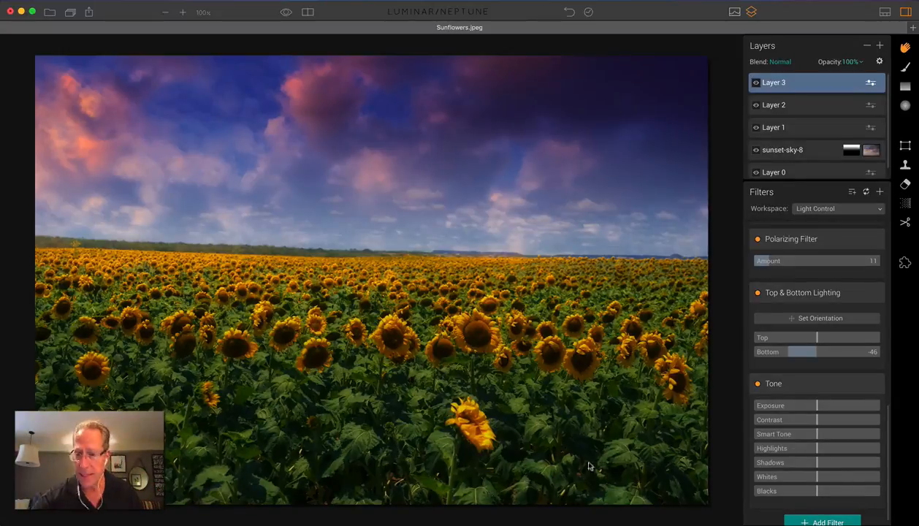
pyautogui.moveTo(816, 433); pyautogui.dragTo(789, 432)
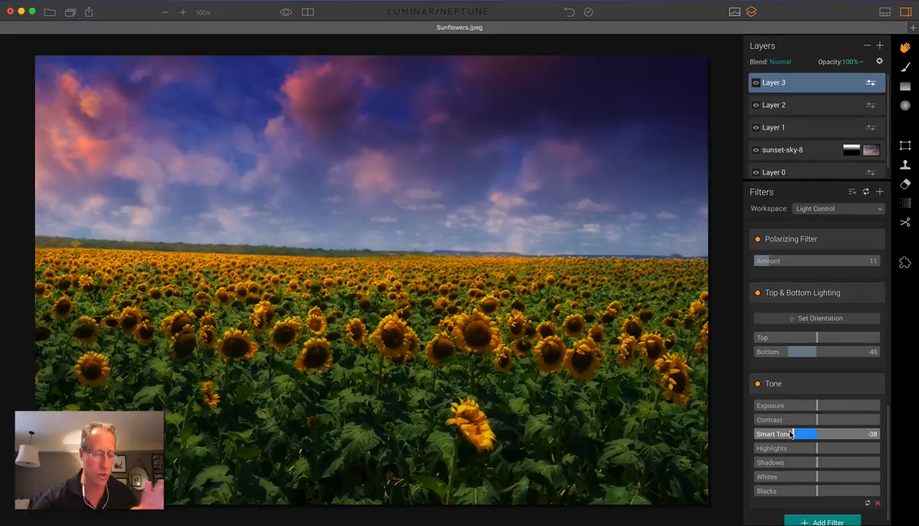
# - Add a new adjustment layer above Layer 3 and add the HSL and Orton Effect filters to it
pyautogui.click(879, 45)
pyautogui.click(846, 63)
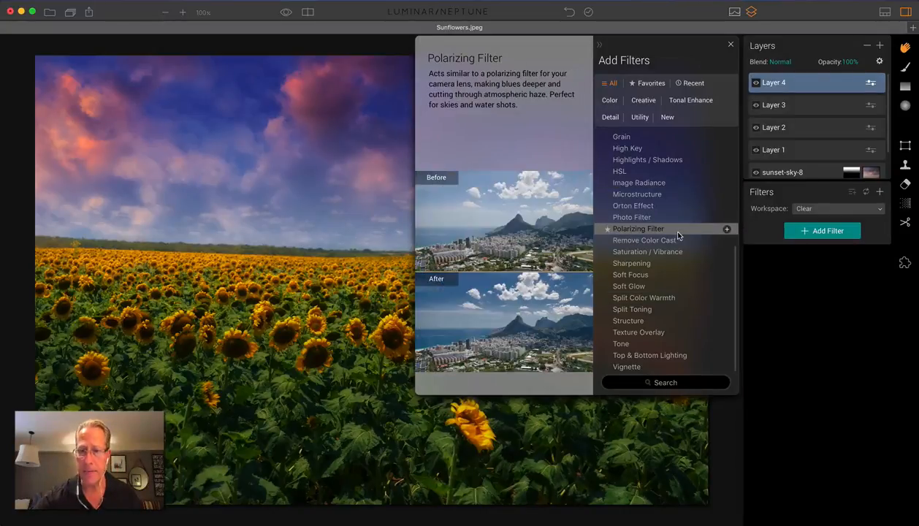
pyautogui.scroll(3, 675, 230)
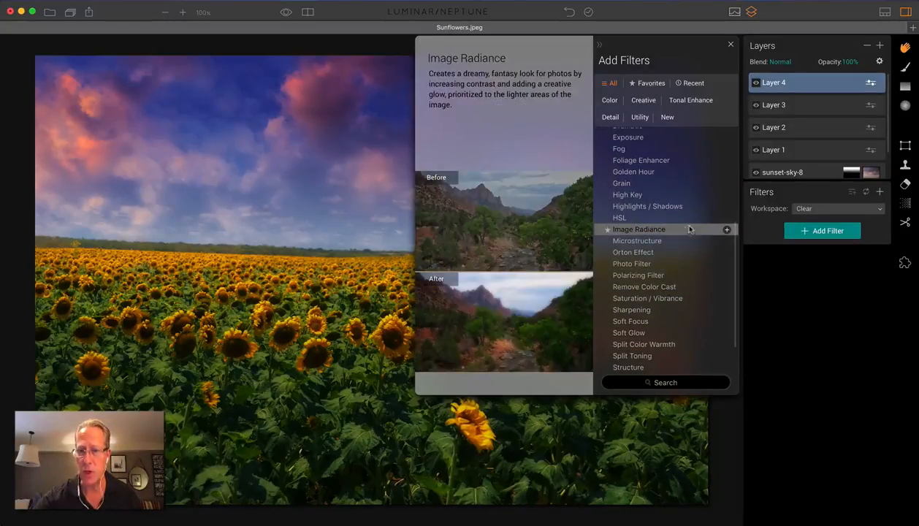
pyautogui.click(725, 218)
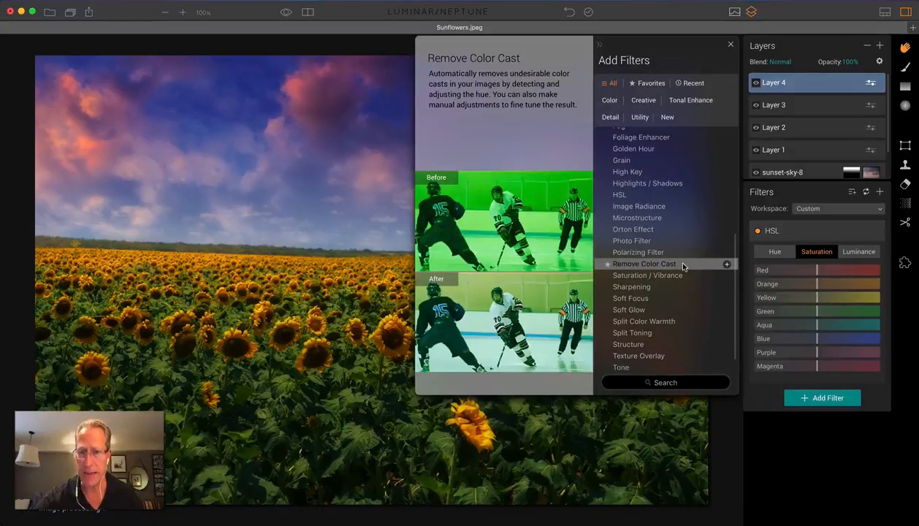
pyautogui.scroll(-1, 682, 233)
pyautogui.click(691, 243)
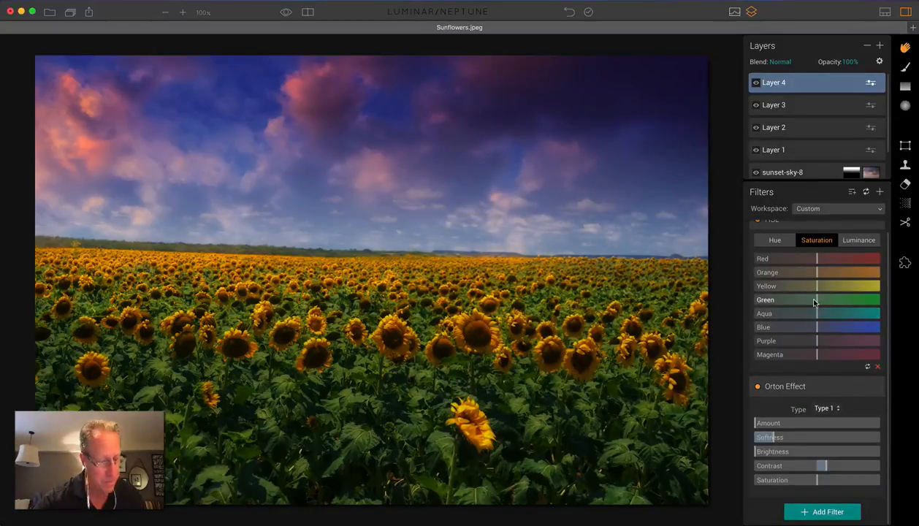
# - Set Layer 4's HSL saturation to -33 for Green and -22 for Blue, and its Orton Effect to Amount 31 and Brightness 7
pyautogui.moveTo(814, 302); pyautogui.dragTo(800, 327)
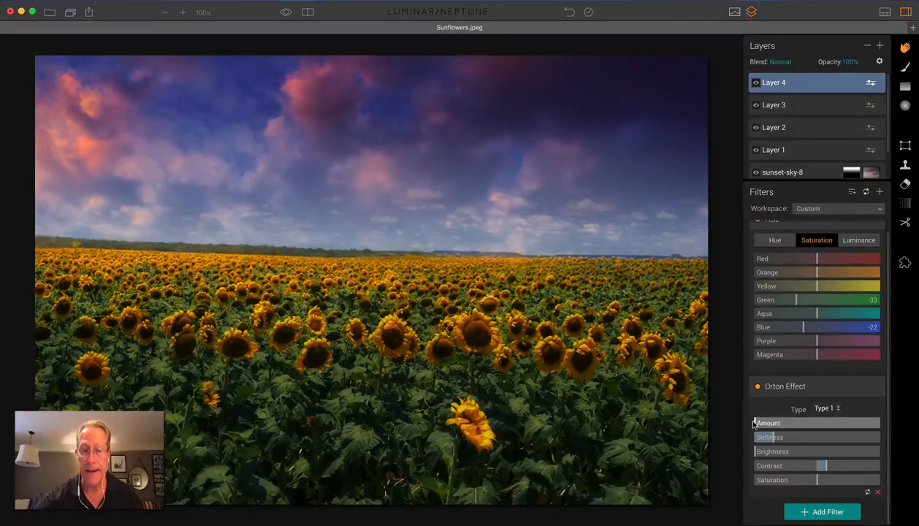
pyautogui.moveTo(755, 424); pyautogui.dragTo(794, 423)
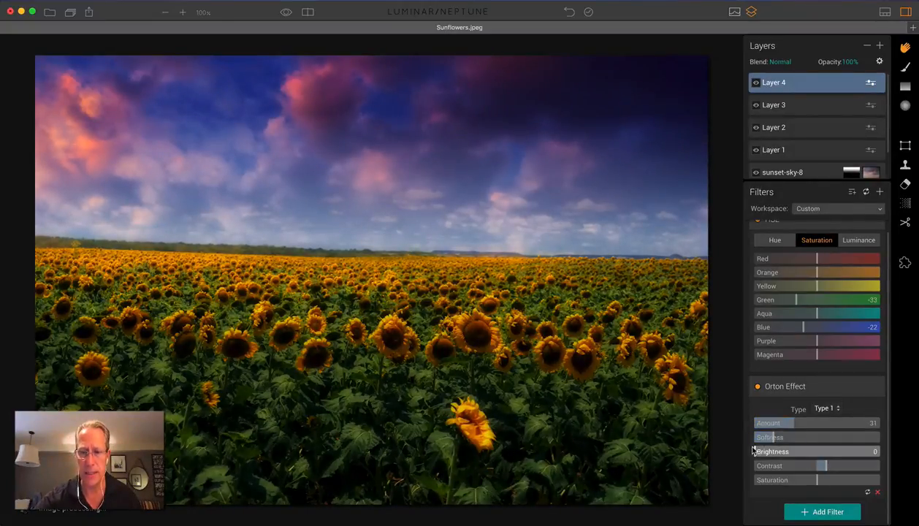
pyautogui.moveTo(755, 451); pyautogui.dragTo(763, 451)
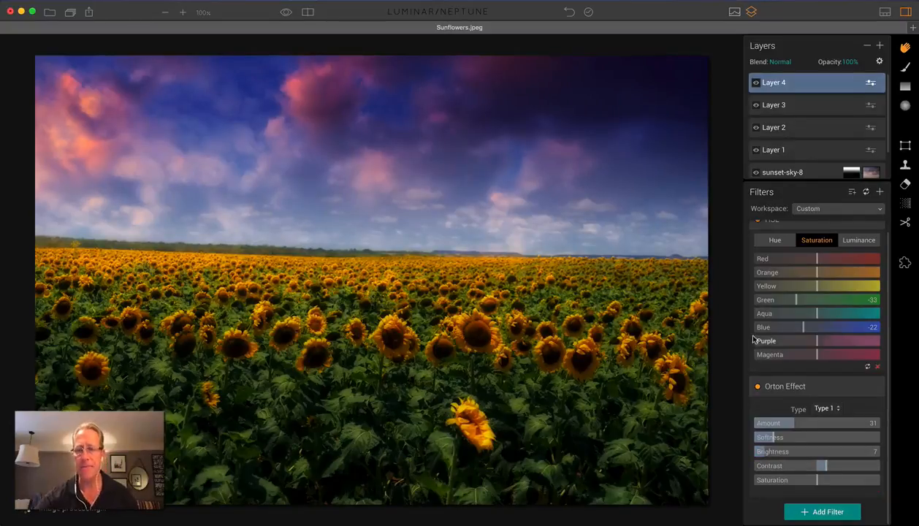
# - Compare the original and edited photo in the split before/after view, sweeping the divider towards the left edge, and close the comparison
pyautogui.click(307, 12)
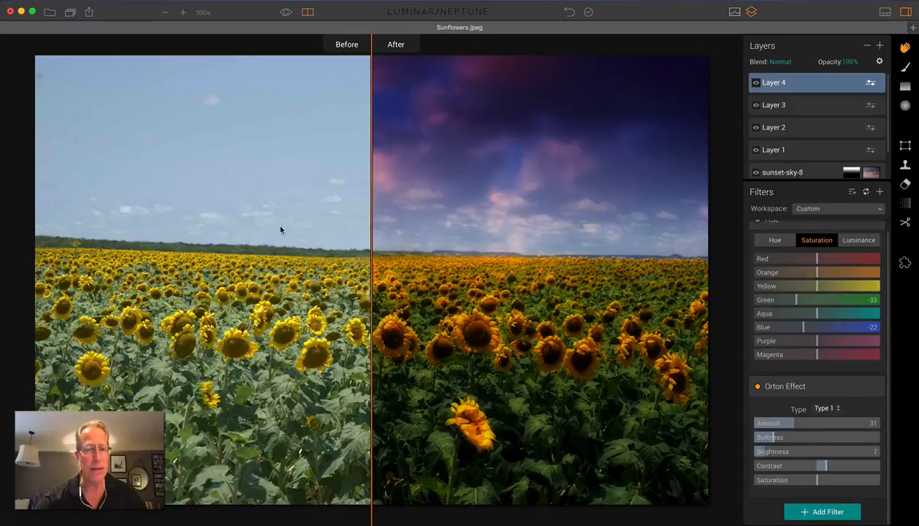
pyautogui.moveTo(370, 196); pyautogui.dragTo(153, 201)
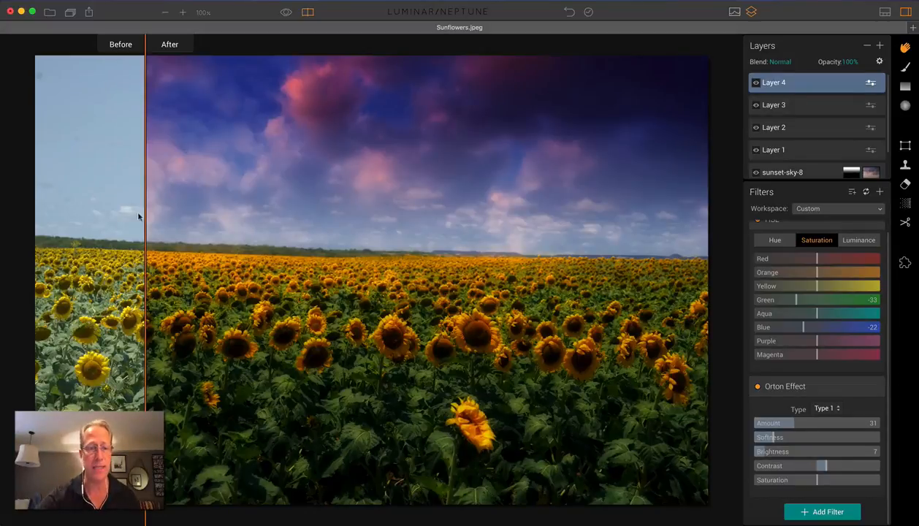
pyautogui.moveTo(144, 213); pyautogui.dragTo(68, 190)
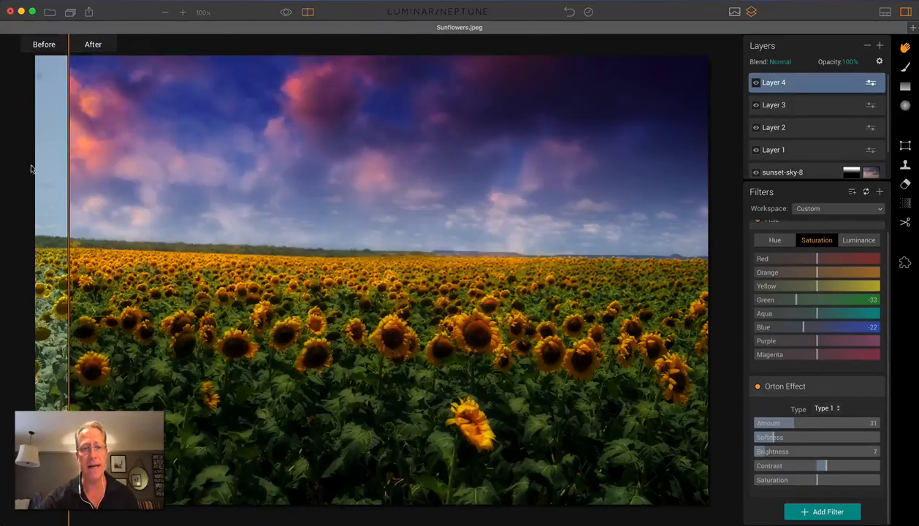
pyautogui.click(306, 12)
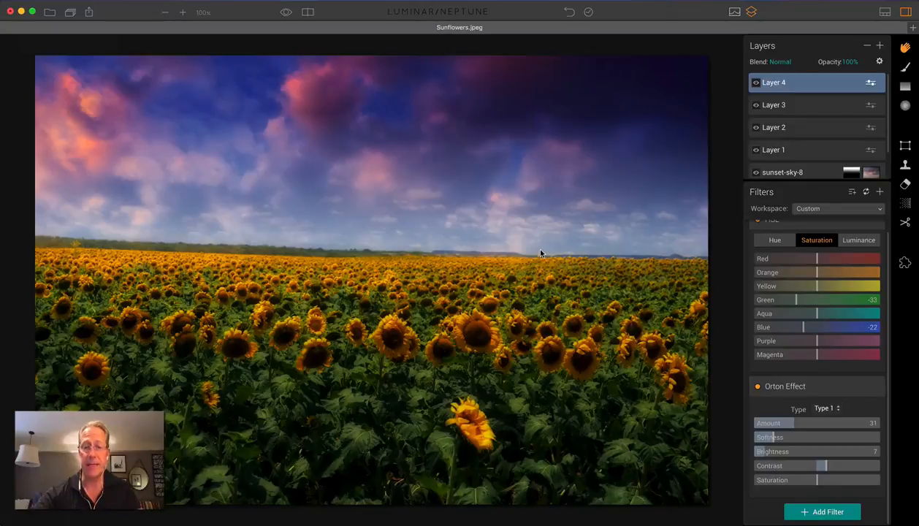
# - Preview the edited photo in full screen, and compare a strip of its left side with the original once more
pyautogui.press('f')
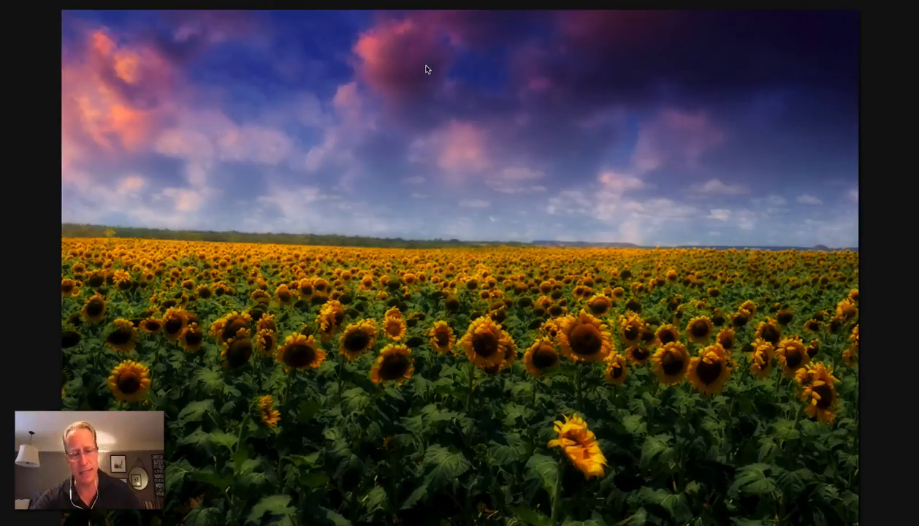
pyautogui.press('f')
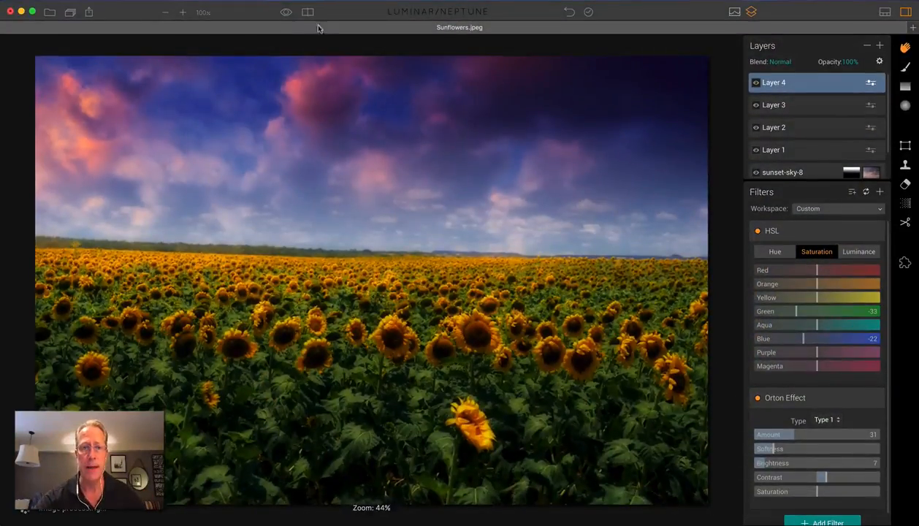
pyautogui.click(308, 12)
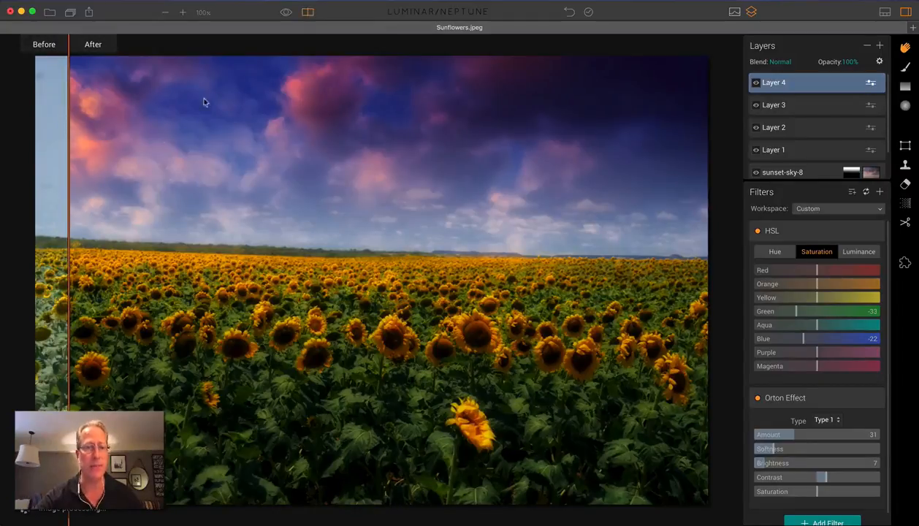
pyautogui.moveTo(70, 189); pyautogui.dragTo(127, 184)
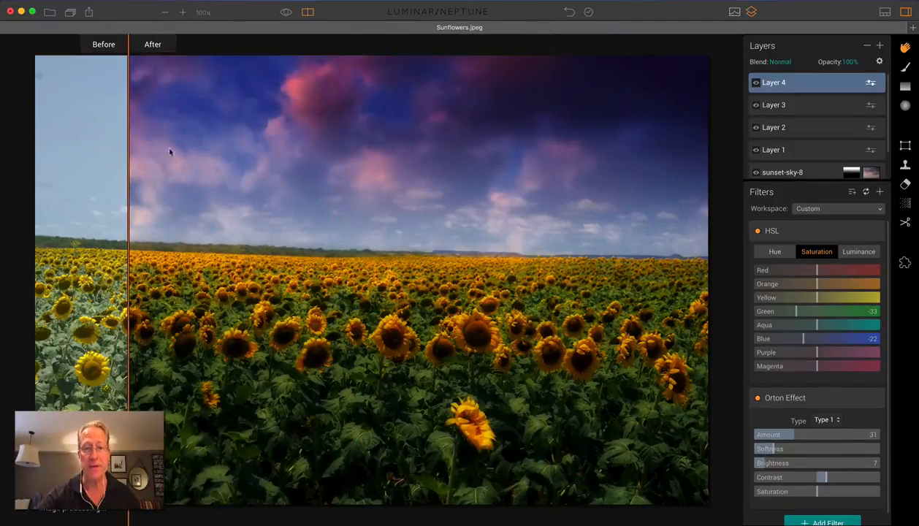
pyautogui.click(307, 14)
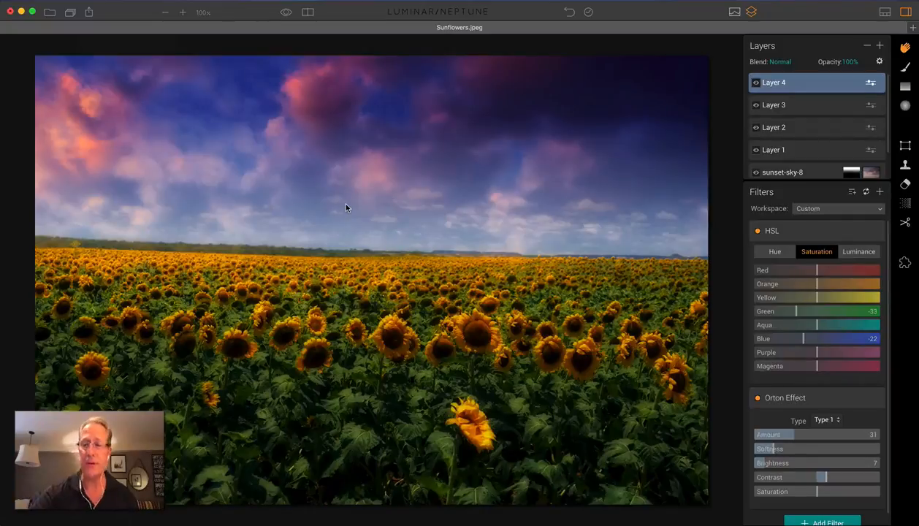
pyautogui.scroll(-2, 800, 122)
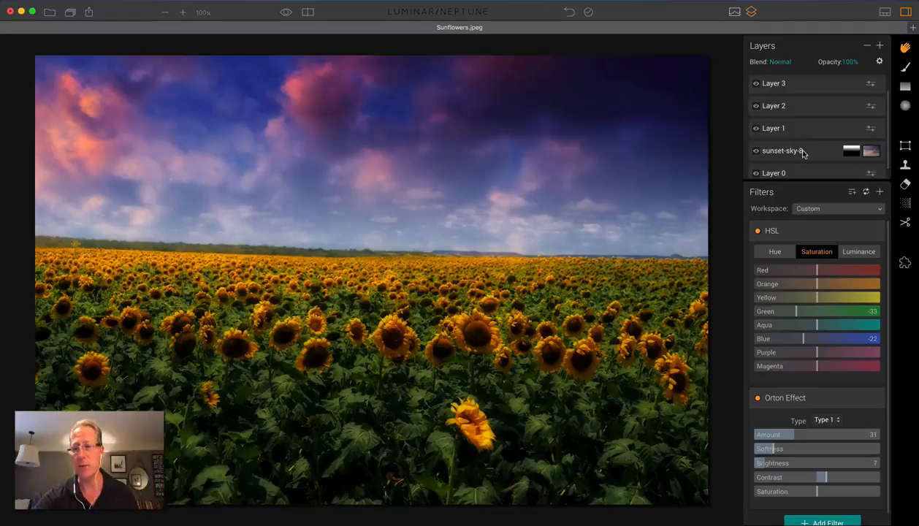
pyautogui.press('super+shift+n')
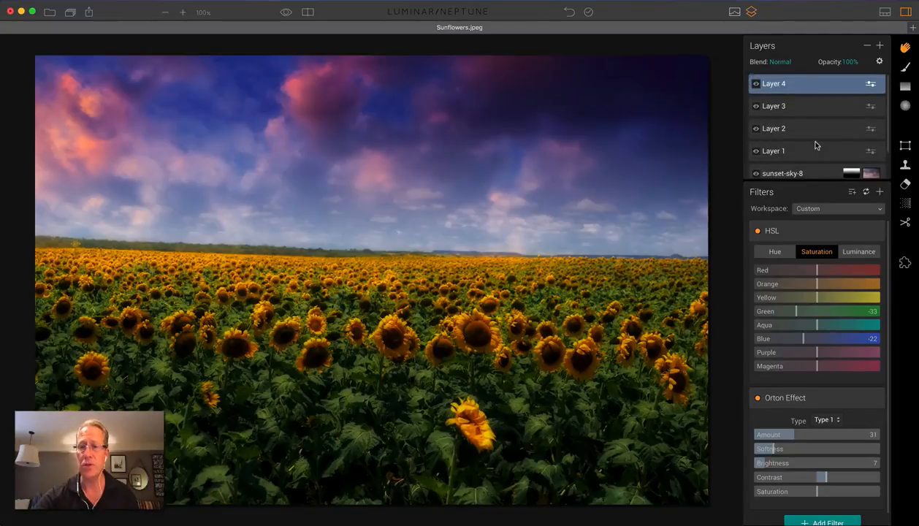